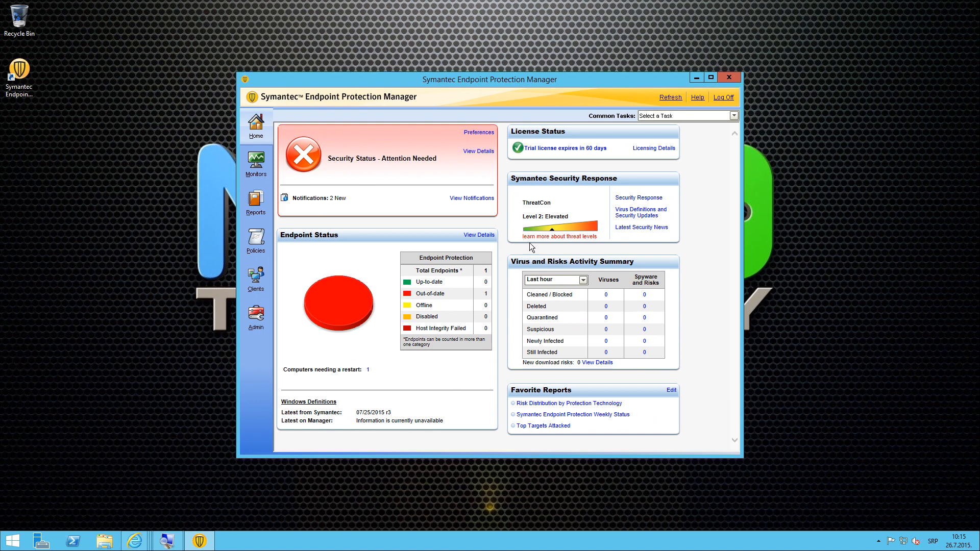
Step: Run LiveUpdate from Common Tasks and download the latest LiveUpdate content for the site
click(674, 116)
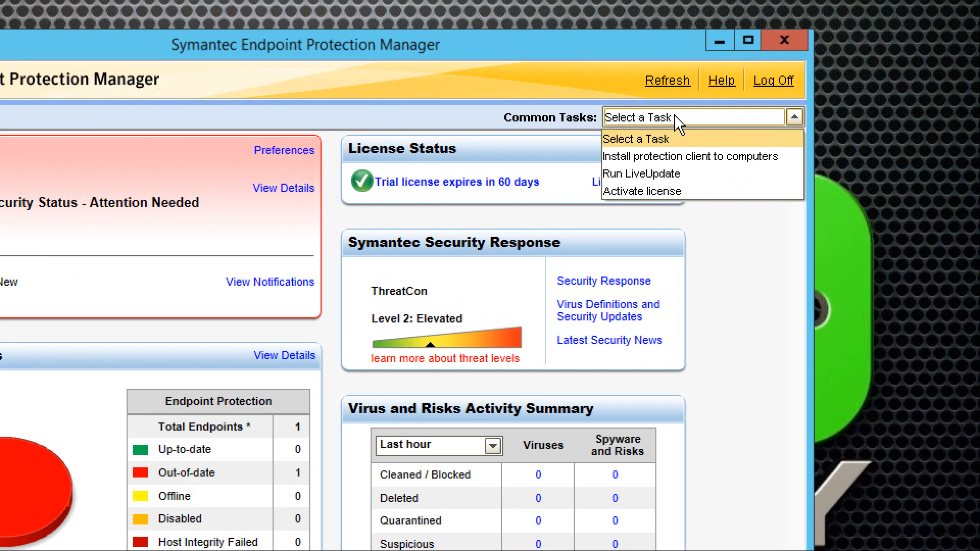
click(661, 176)
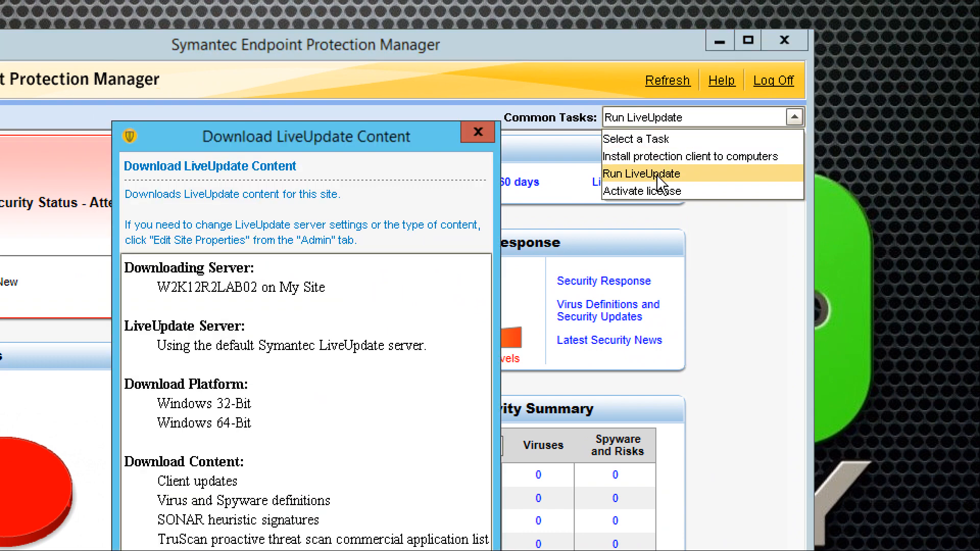
drag(375, 148, 536, 39)
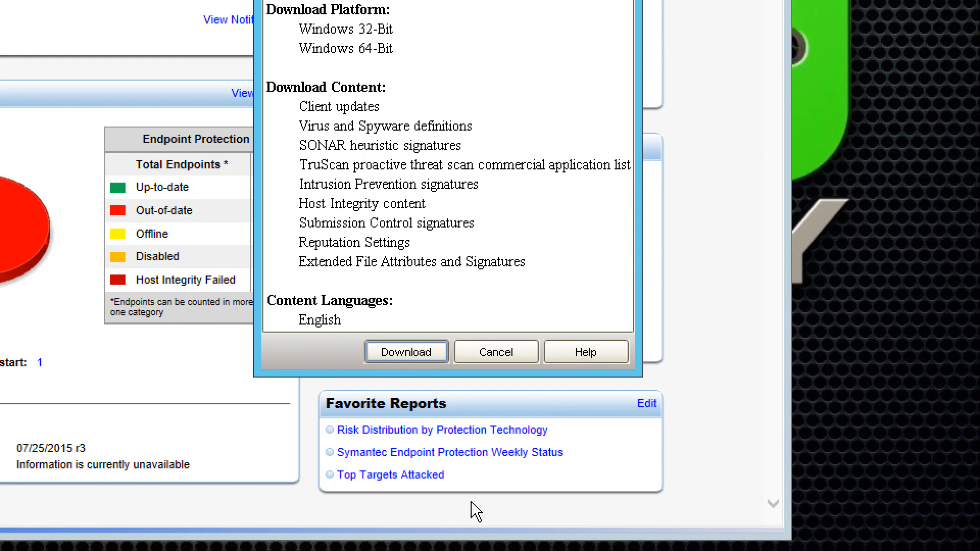
click(414, 358)
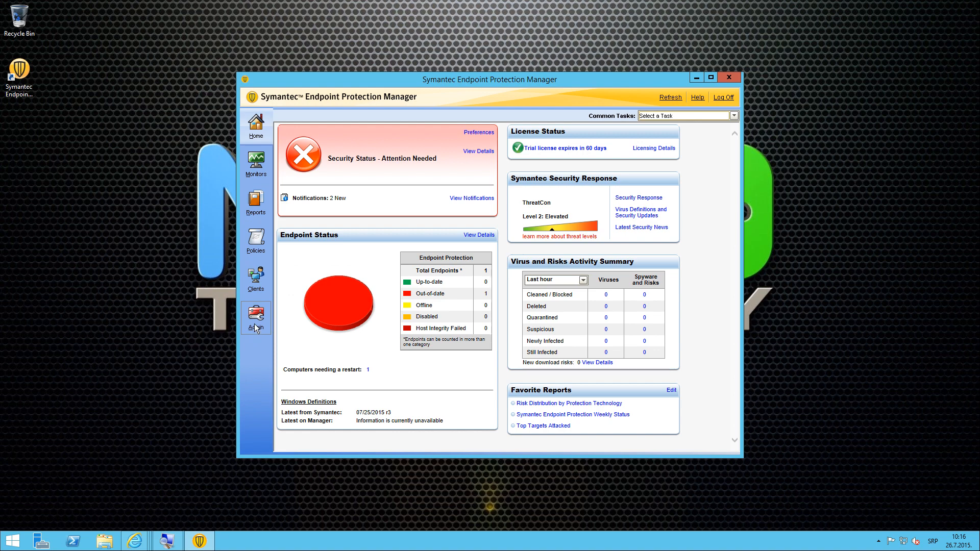
click(255, 329)
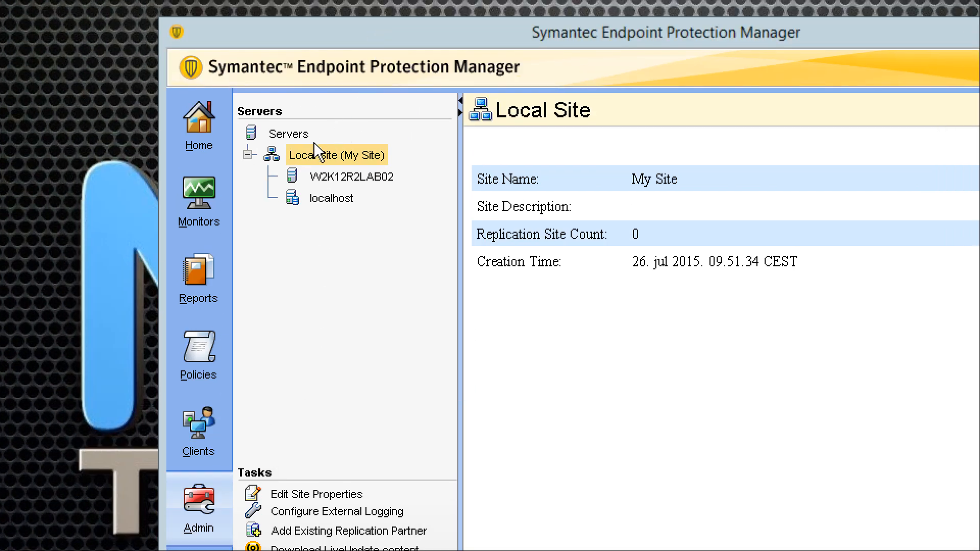
click(301, 157)
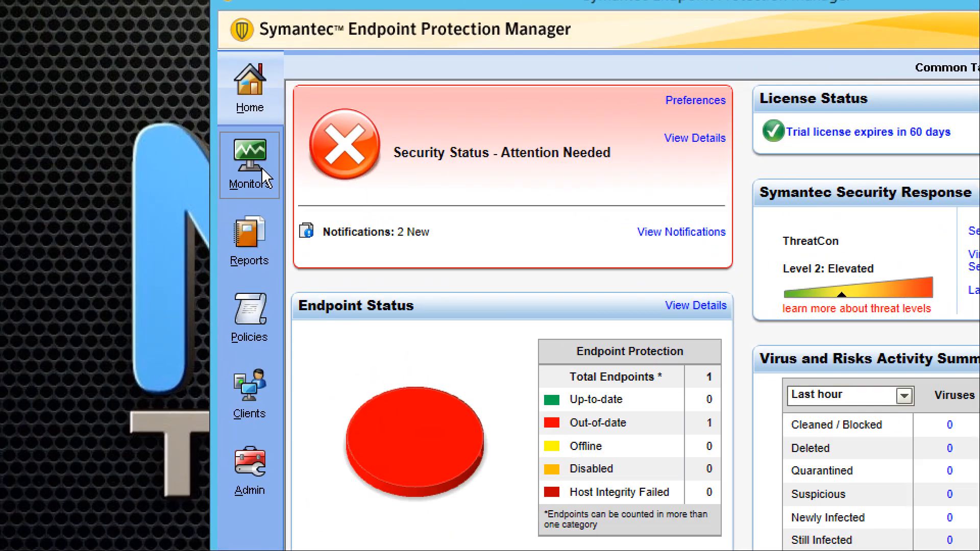
Step: Under Monitors > Notifications, open the Network Load condition (25 requests within 10 minutes) for editing
click(265, 177)
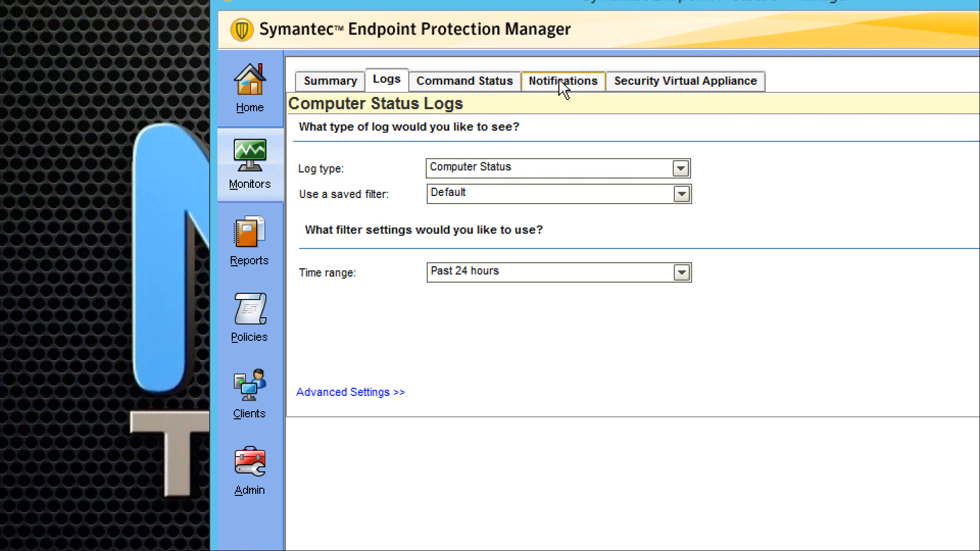
click(562, 82)
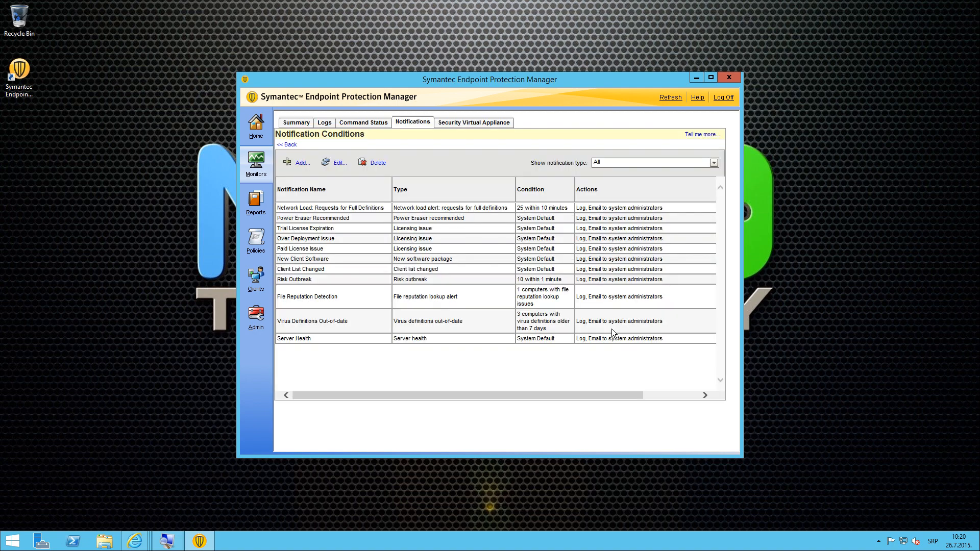
click(303, 210)
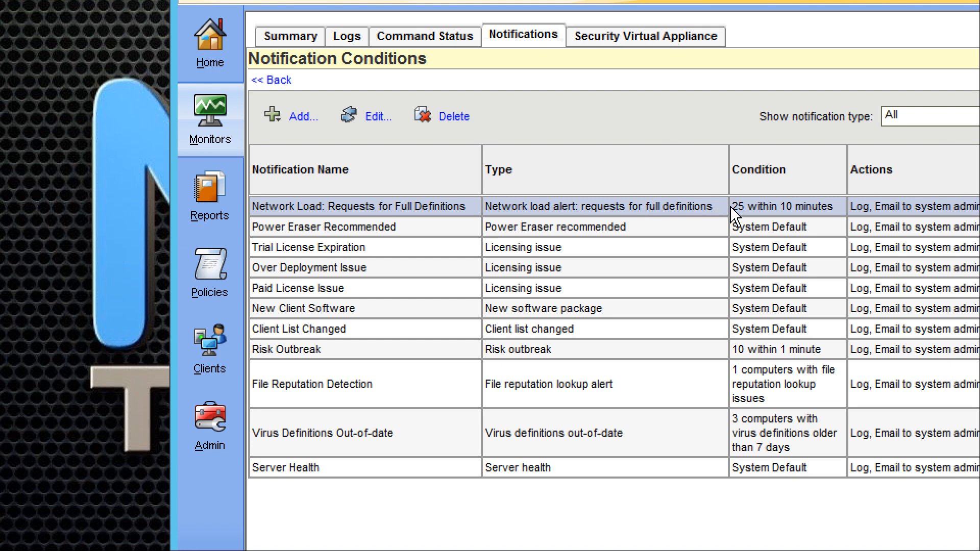
drag(736, 206, 817, 215)
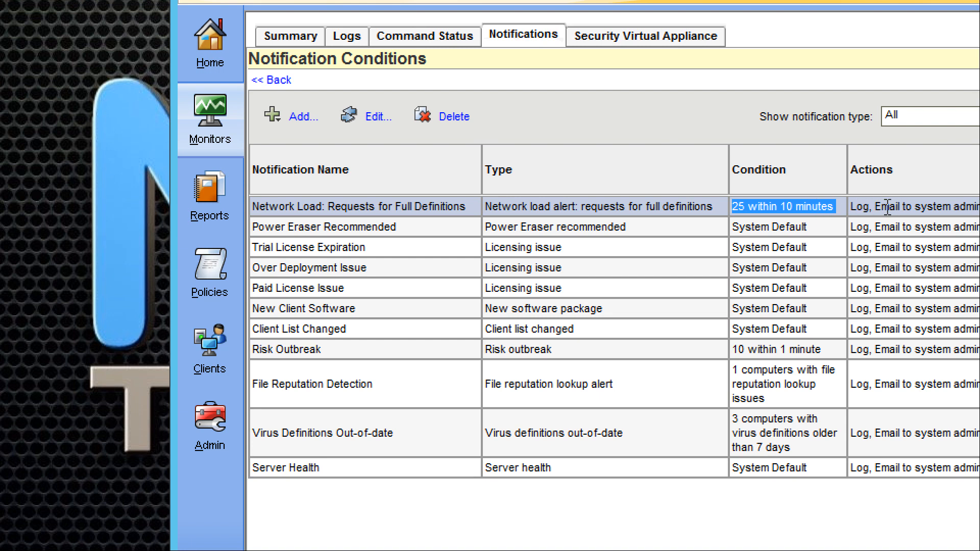
click(377, 117)
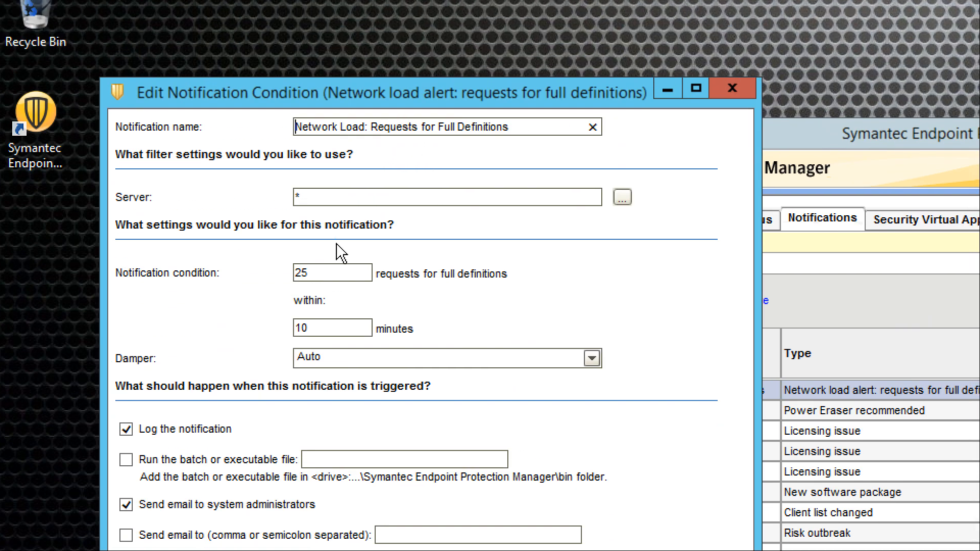
Step: Keep the 25-request, 10-minute threshold, enable 'Send email to' with the support e-mail address, and save
click(327, 273)
click(321, 327)
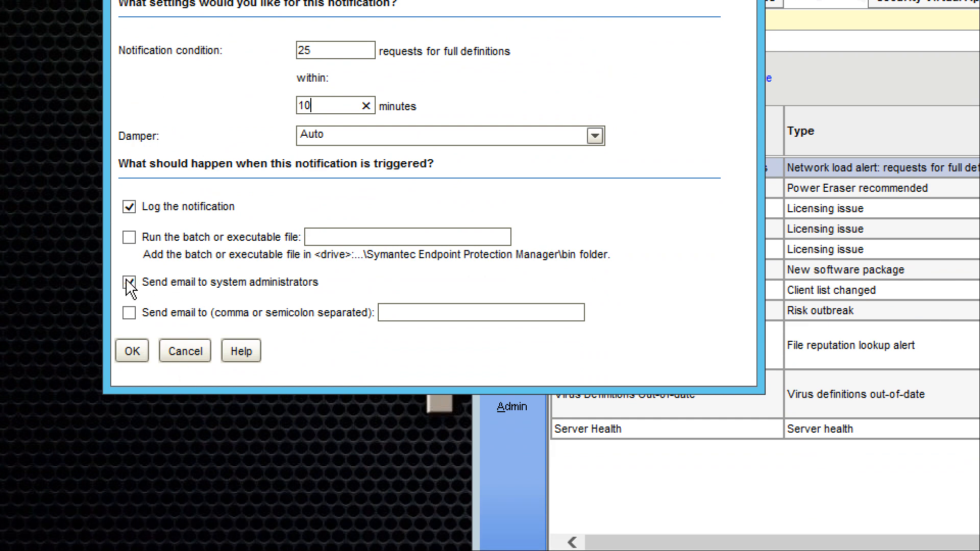
click(130, 313)
click(129, 312)
click(406, 313)
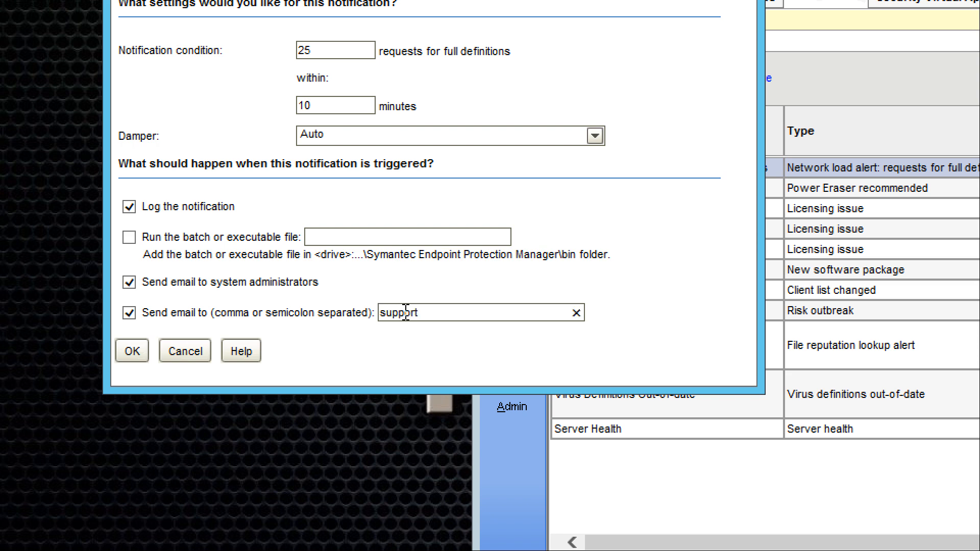
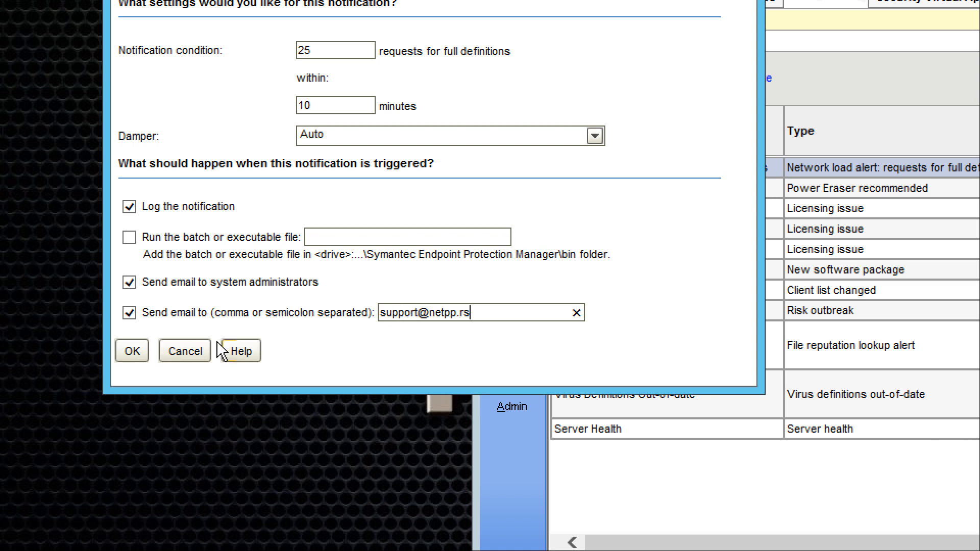
click(138, 352)
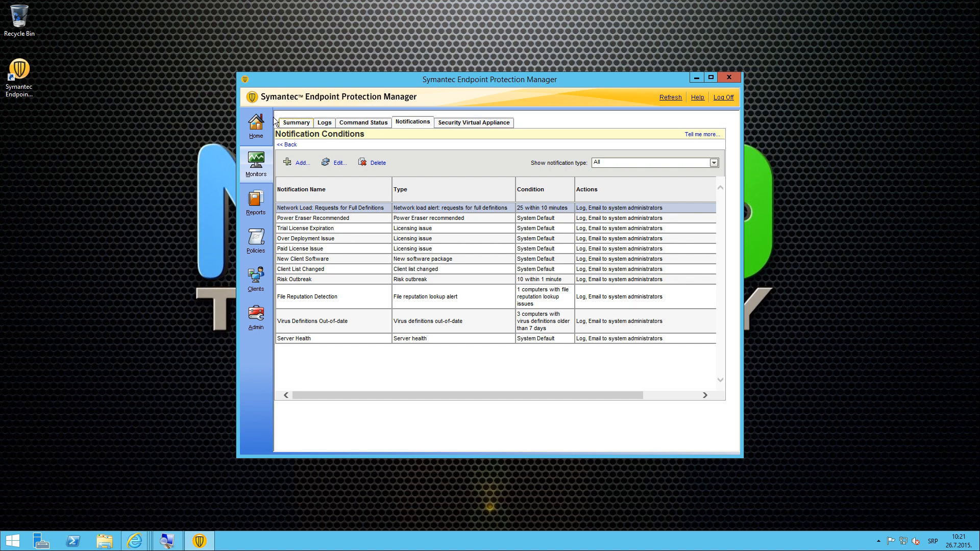
Step: On the Home dashboard, check when LiveUpdate last ran and next runs
click(246, 127)
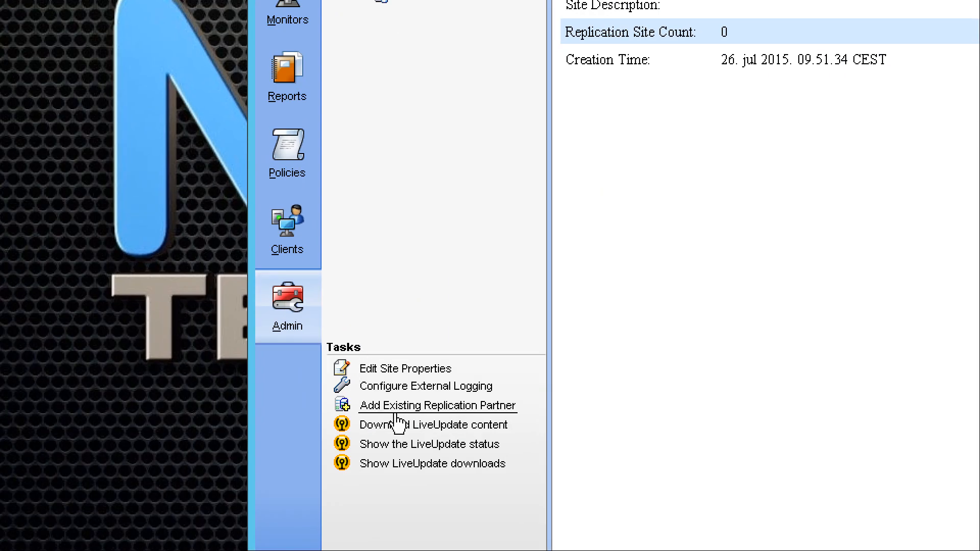
click(402, 449)
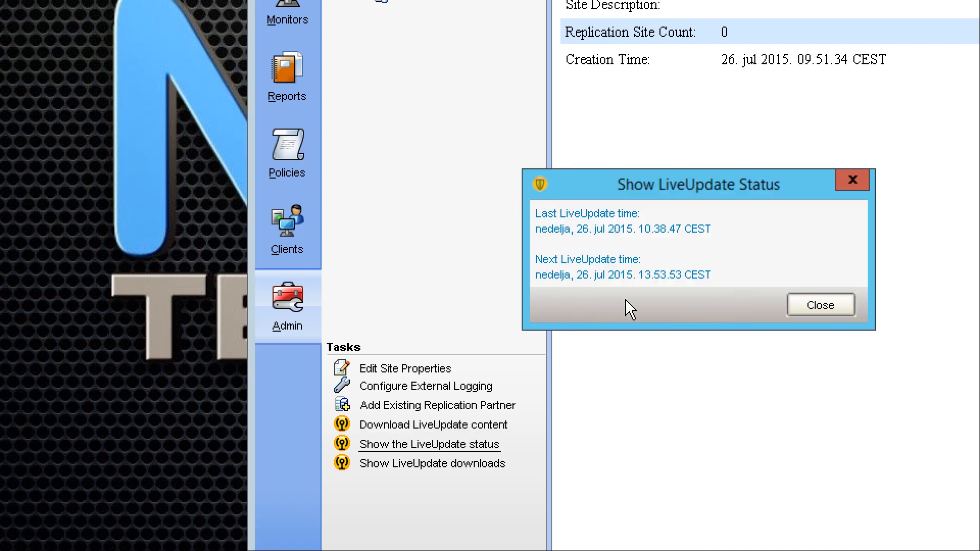
click(821, 306)
Step: Review the recent LiveUpdate downloads list, then close it
click(430, 466)
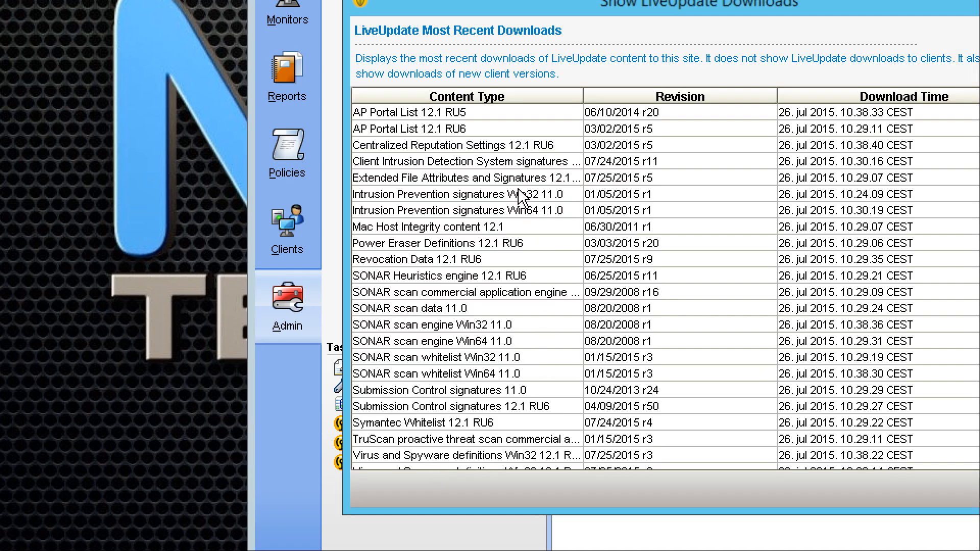
scroll(519, 196, down, 2)
scroll(521, 200, up, 2)
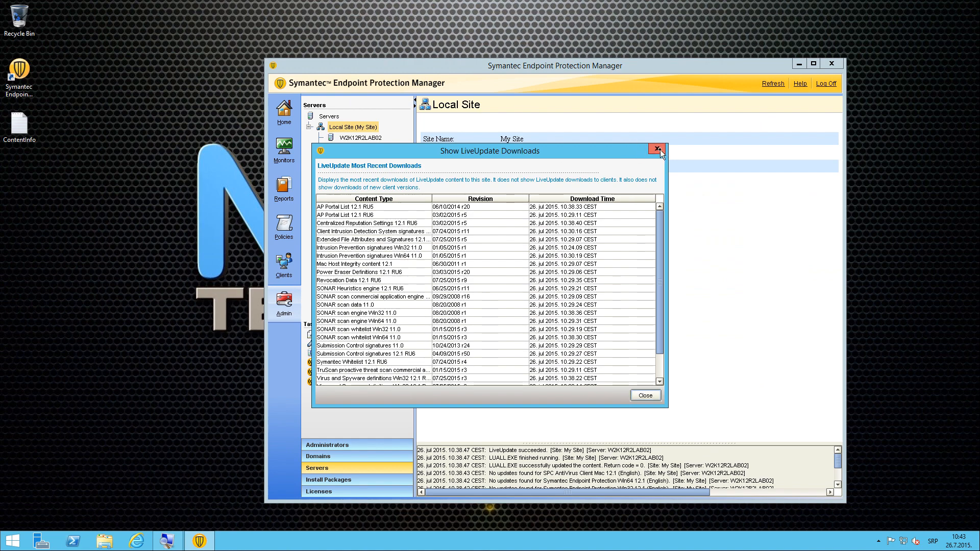
click(659, 149)
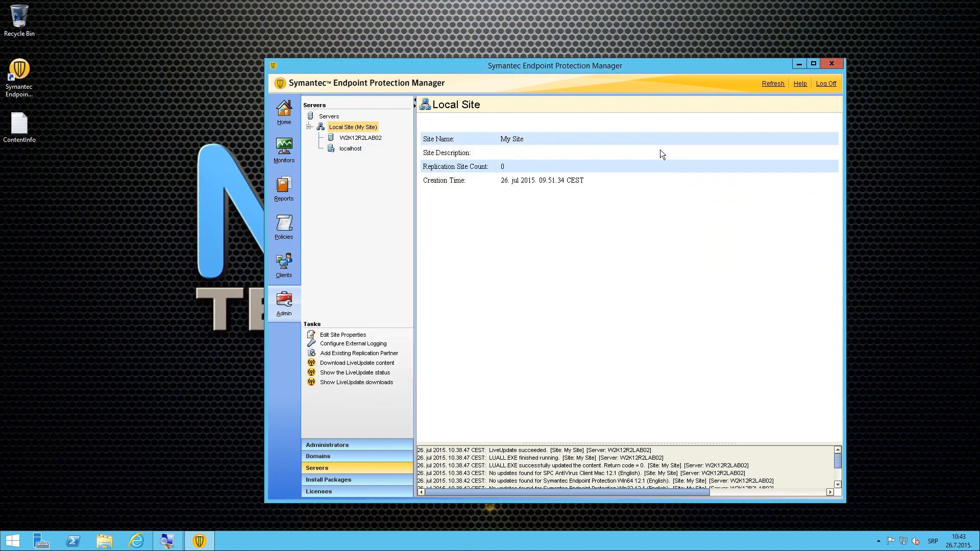
Step: Check the Home dashboard, then go to the Clients page showing My Company and Default Group
click(283, 113)
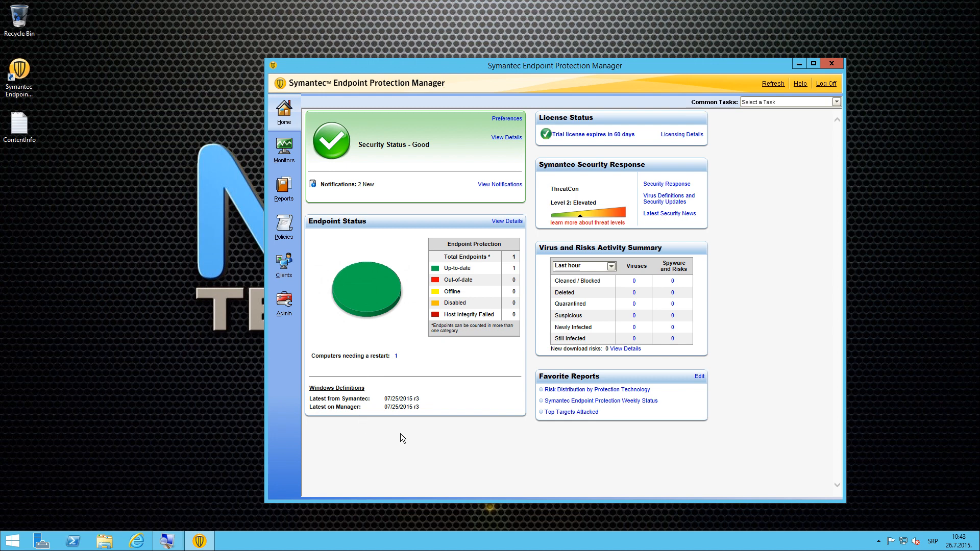
click(285, 261)
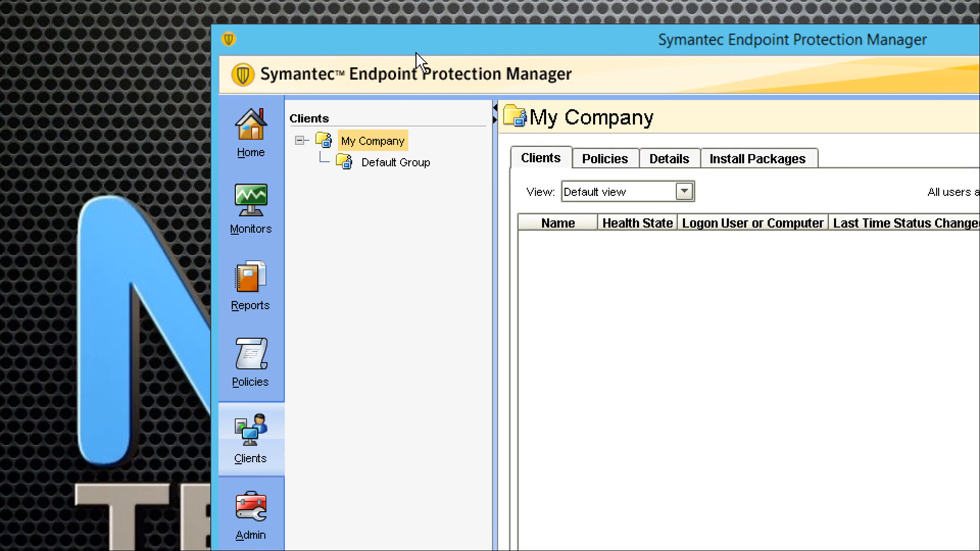
Step: Run the Update Content command on the online Default Group client and confirm both prompts
click(413, 165)
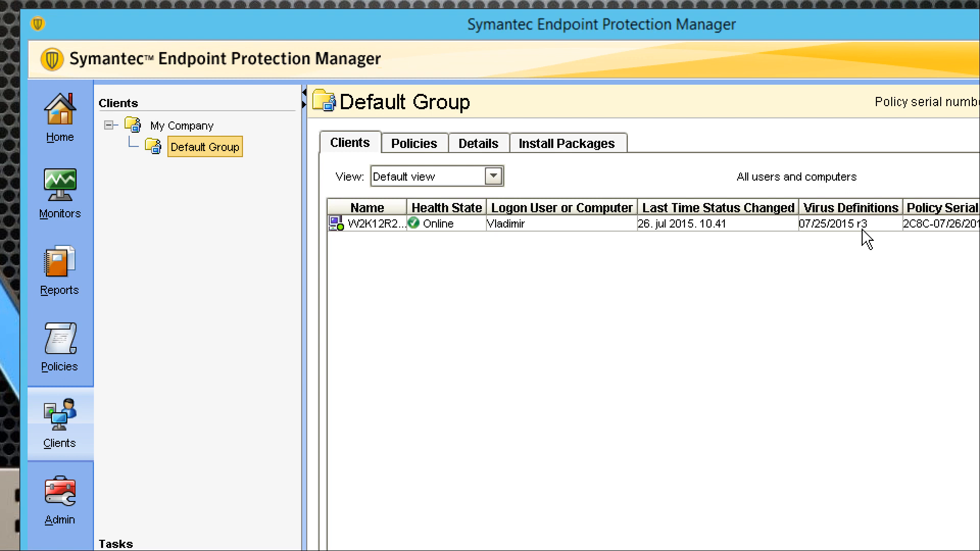
right_click(375, 234)
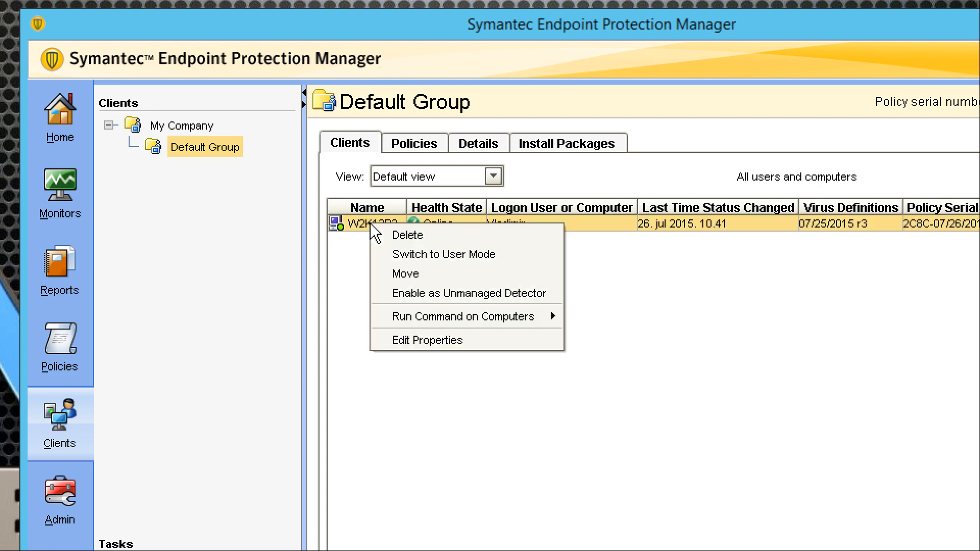
mouse_move(449, 325)
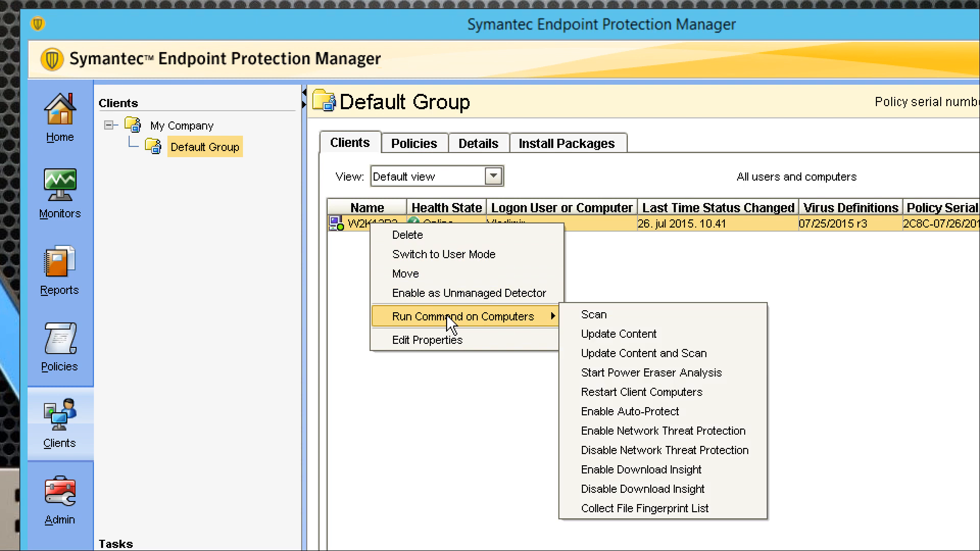
click(665, 337)
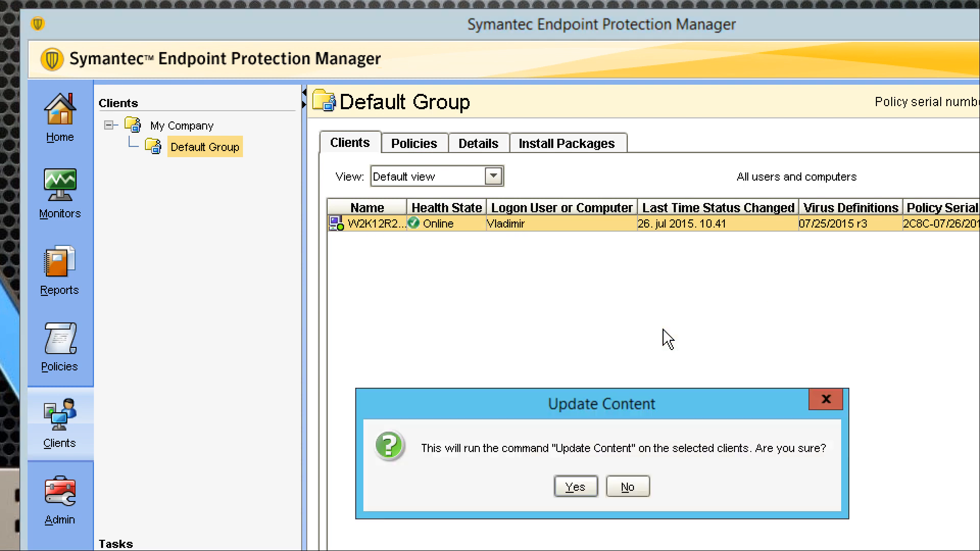
drag(599, 409, 565, 220)
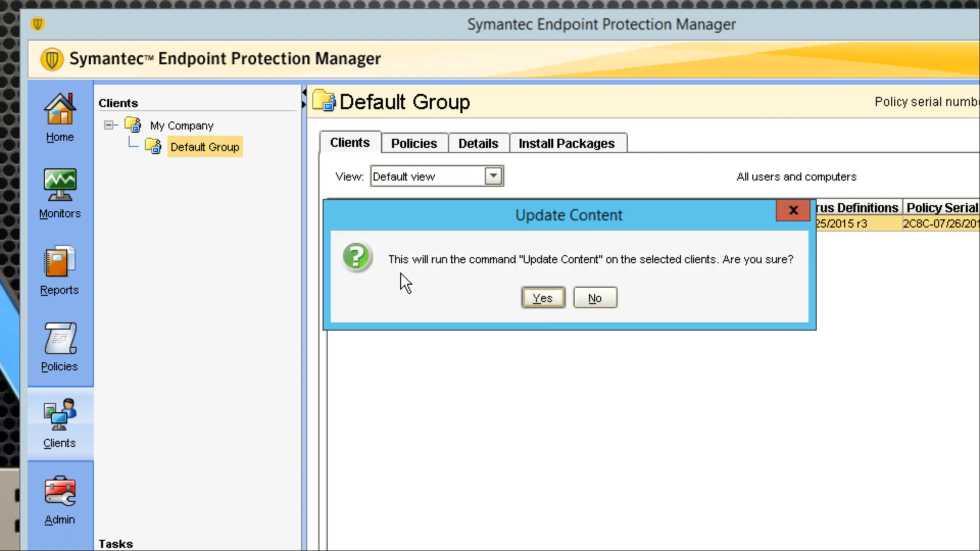
click(541, 299)
drag(552, 408, 528, 226)
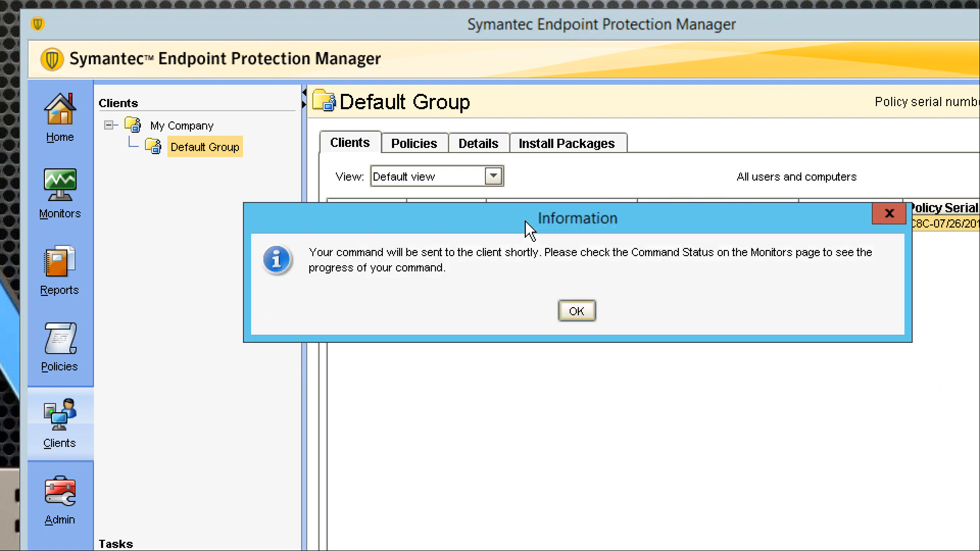
click(580, 312)
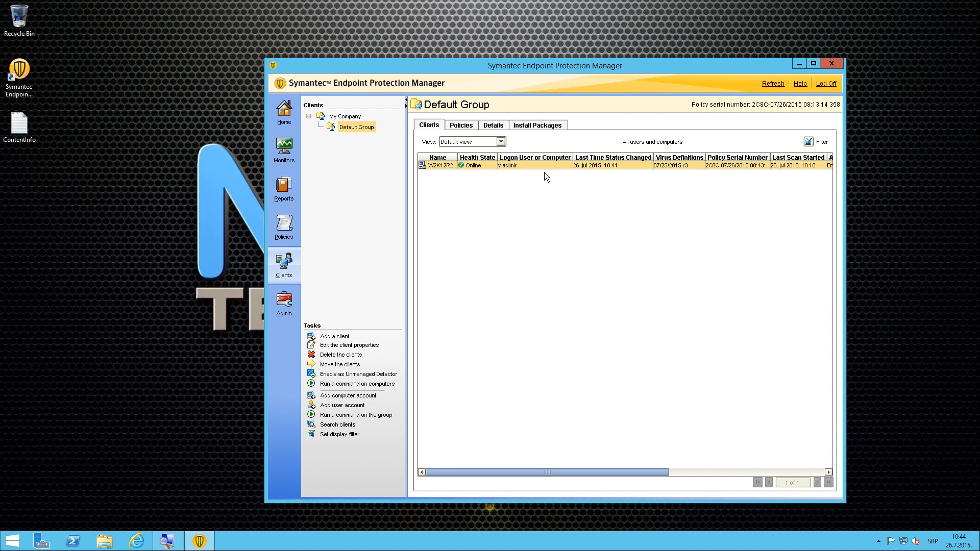
Step: View the Update Content command's progress in Monitors > Command Status, still 100% not received
click(279, 147)
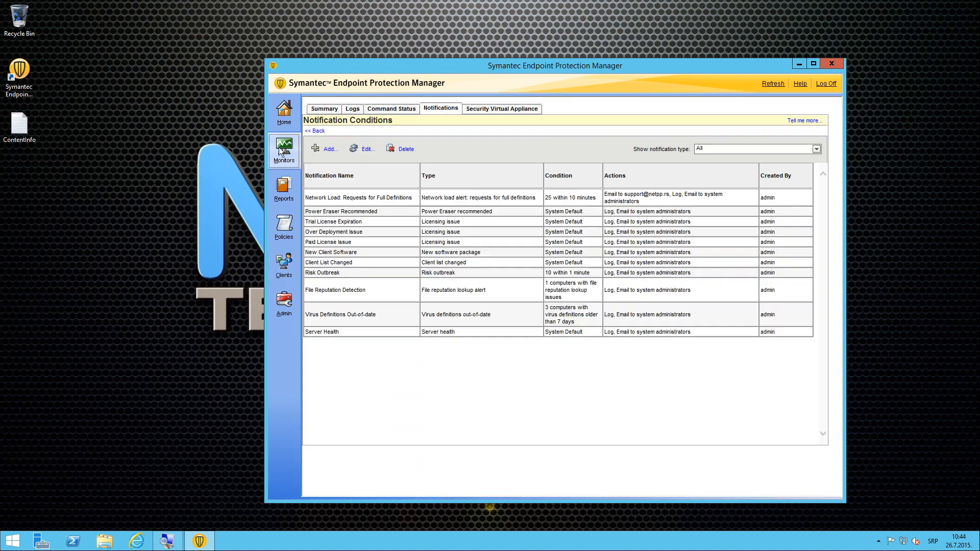
click(402, 108)
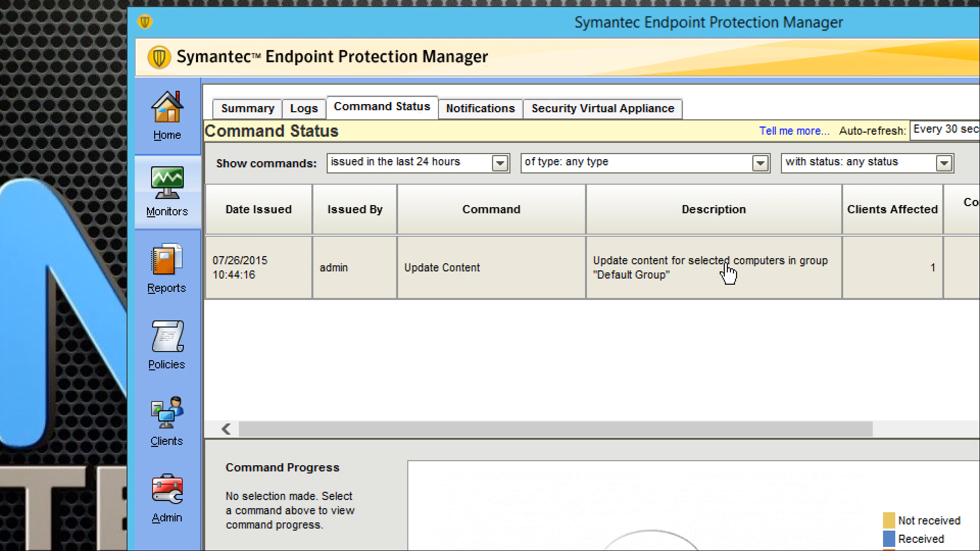
click(679, 272)
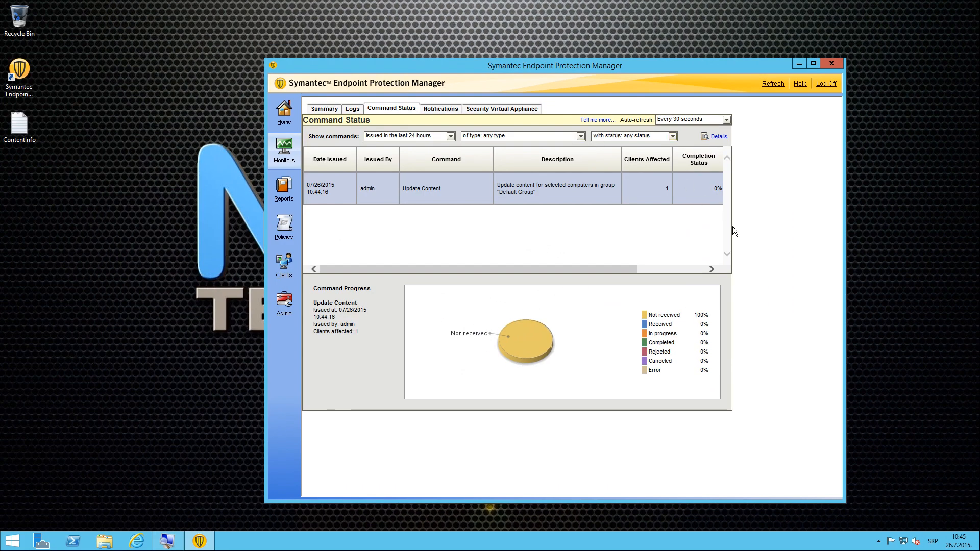
Step: Refresh the Command Status page and accept the Retry prompt to reload it
click(772, 84)
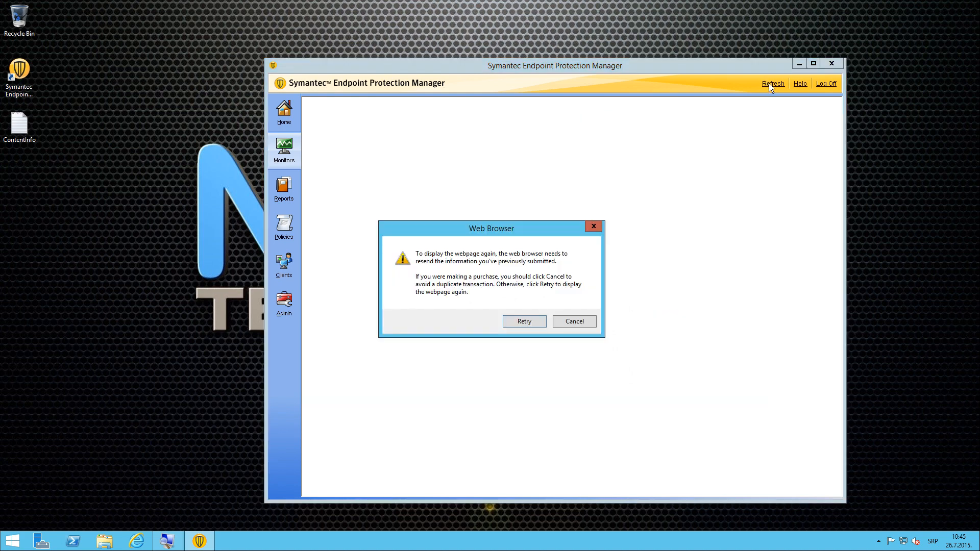
click(519, 324)
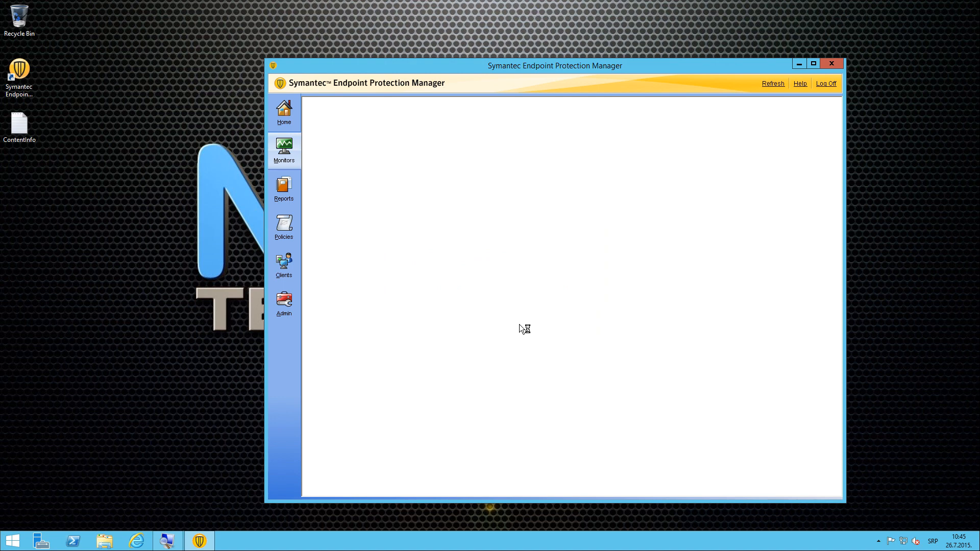